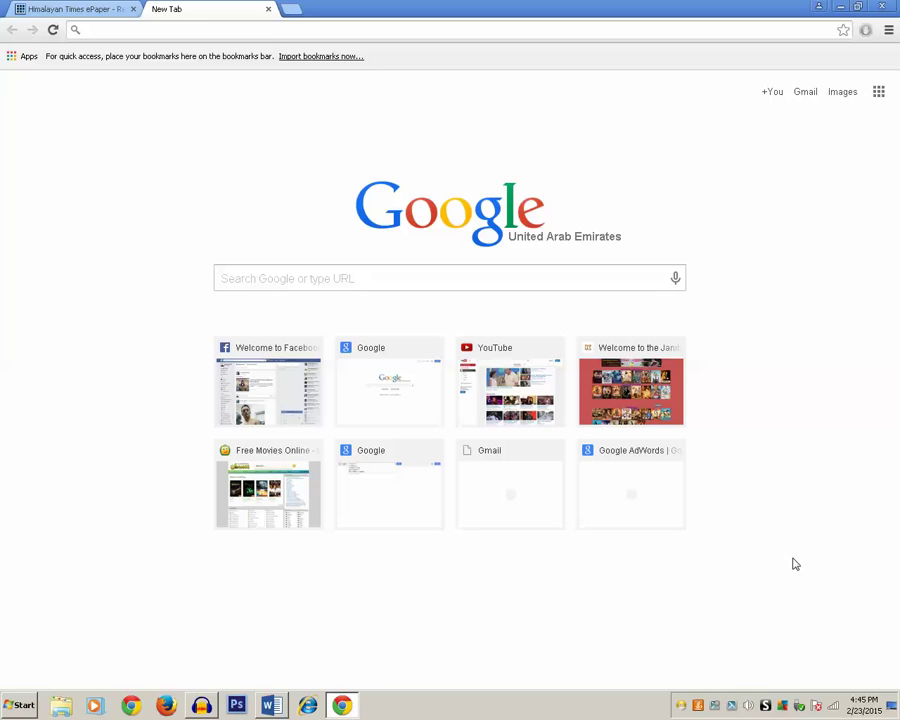
Load Google's 2-Step Verification page at google.com/2step in Chrome.
{"action": "left_click", "coordinate": [358, 32]}
{"action": "type", "text": "google."}
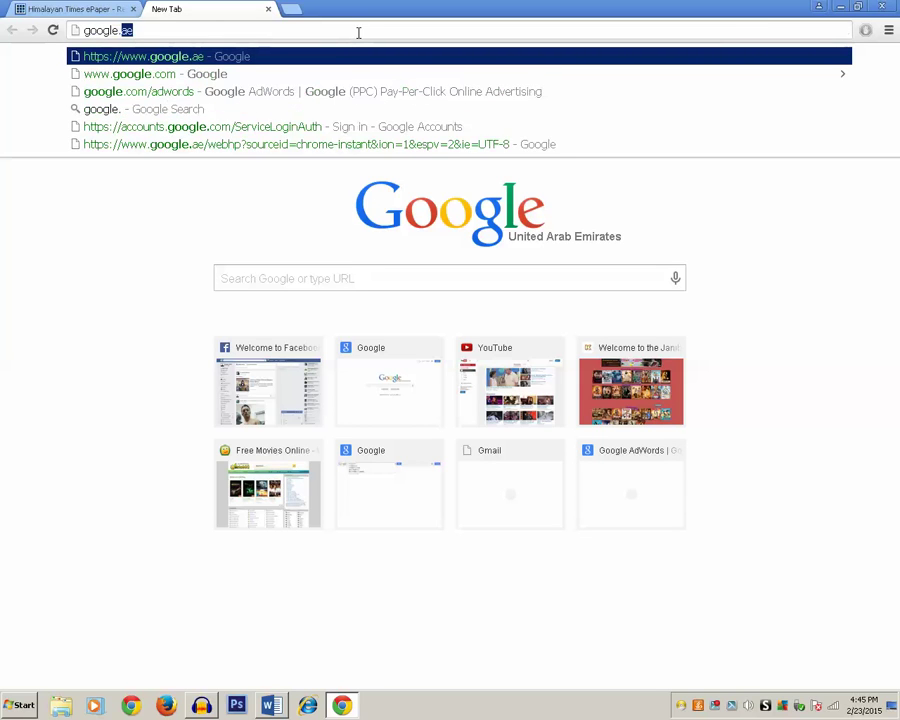
{"action": "type", "text": "com/2step"}
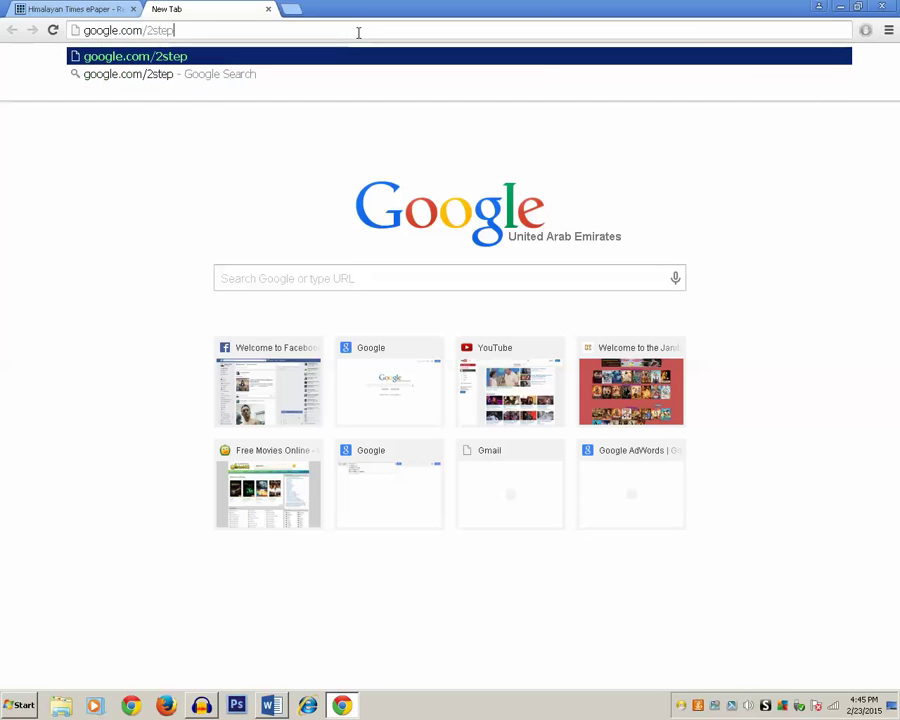
{"action": "key", "text": "Return"}
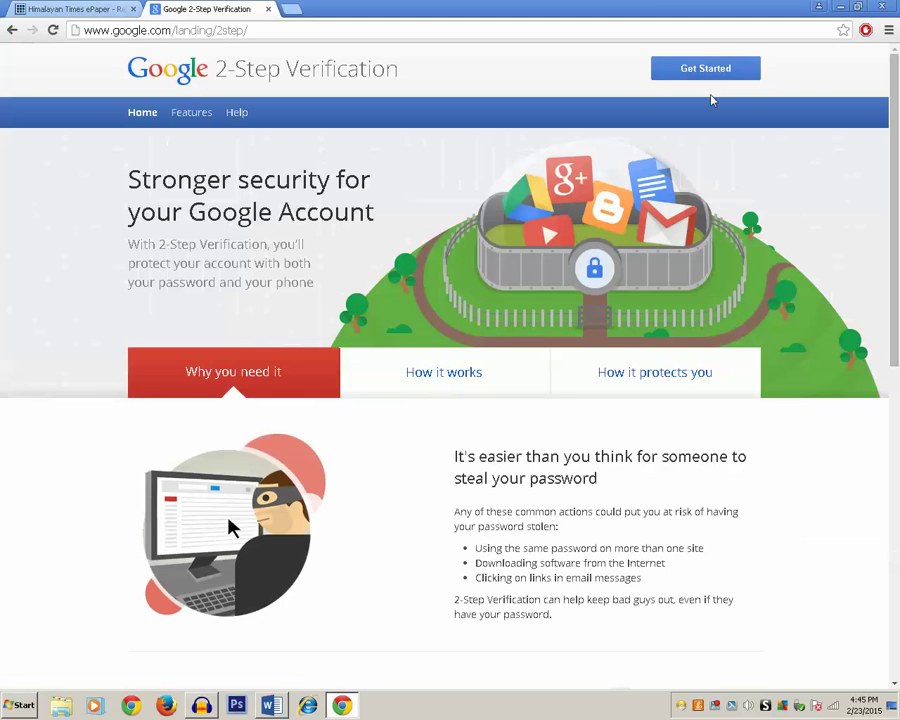
Begin 2-Step Verification and sign in with the saved Google account and its password.
{"action": "left_click", "coordinate": [712, 76]}
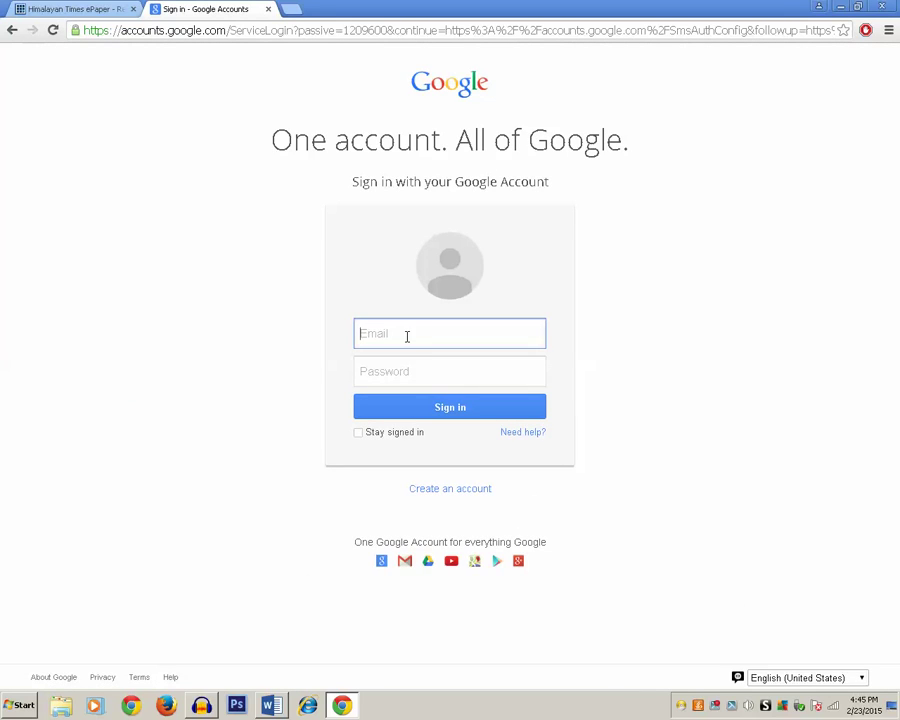
{"action": "key", "text": "Down"}
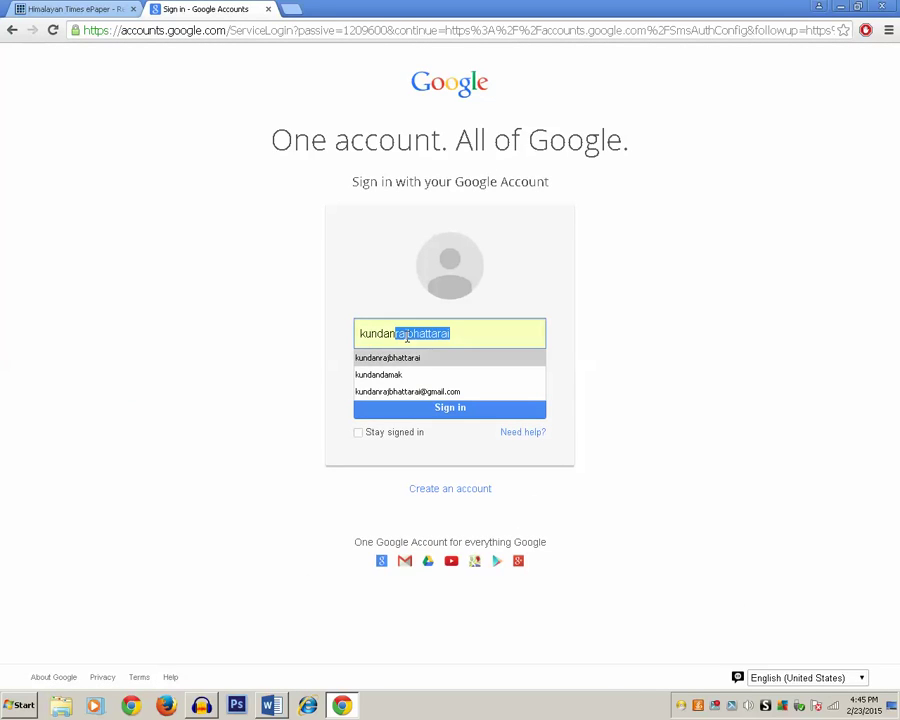
{"action": "key", "text": "Return"}
{"action": "type", "text": "***"}
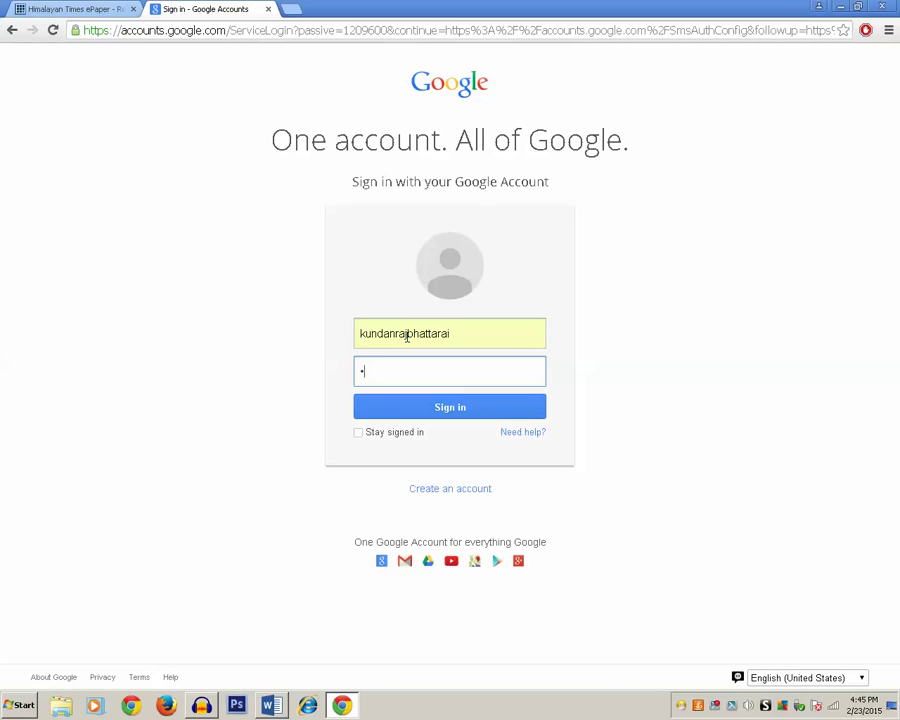
{"action": "type", "text": "********"}
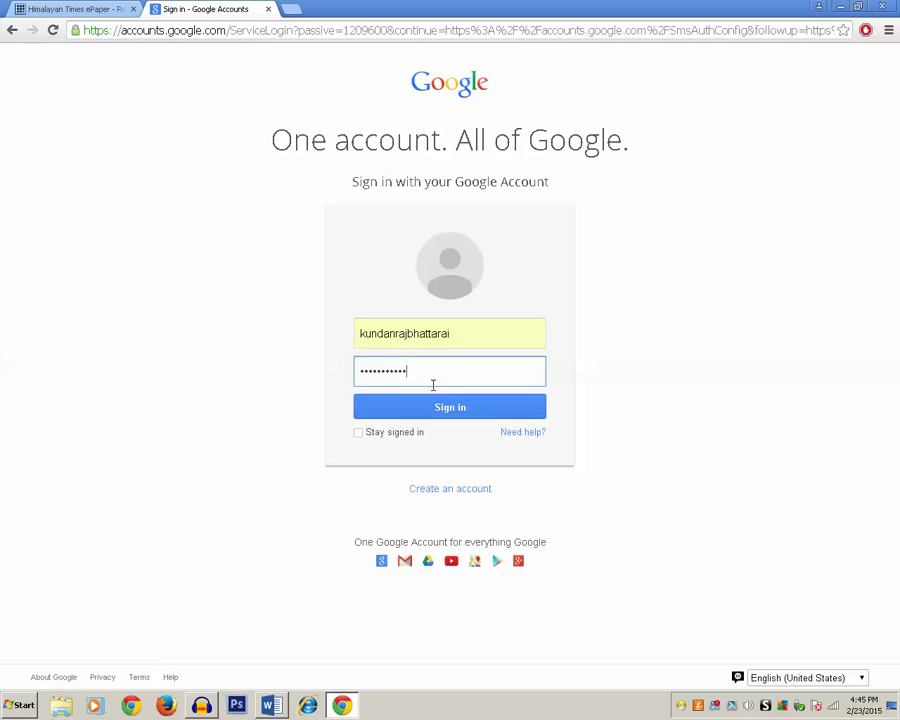
{"action": "left_click", "coordinate": [447, 413]}
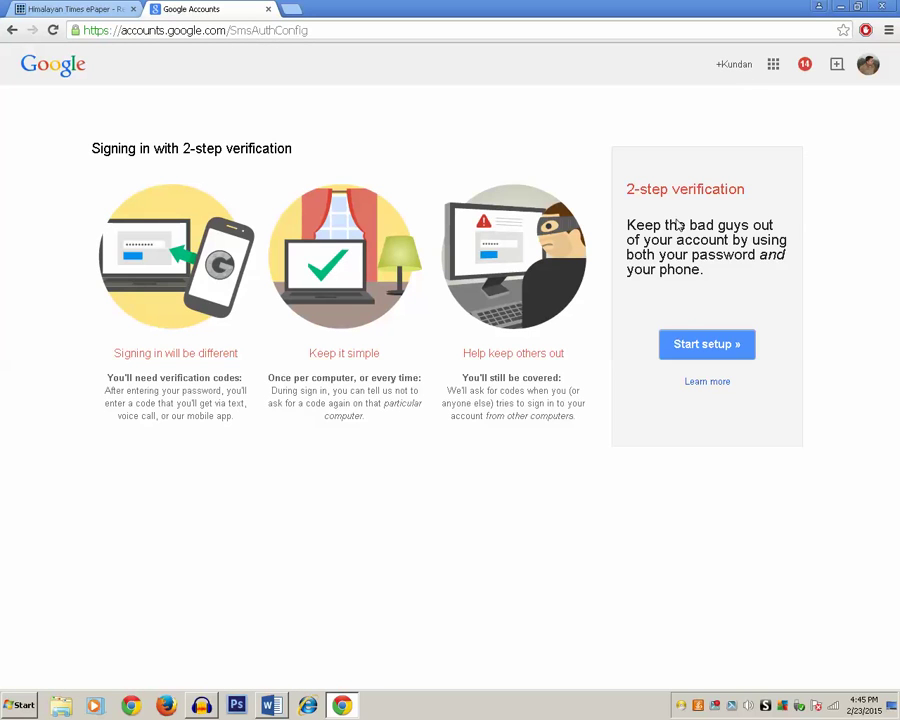
Start setup and have a code texted by SMS to the pre-filled phone number.
{"action": "left_click", "coordinate": [717, 352]}
{"action": "left_click", "coordinate": [714, 346]}
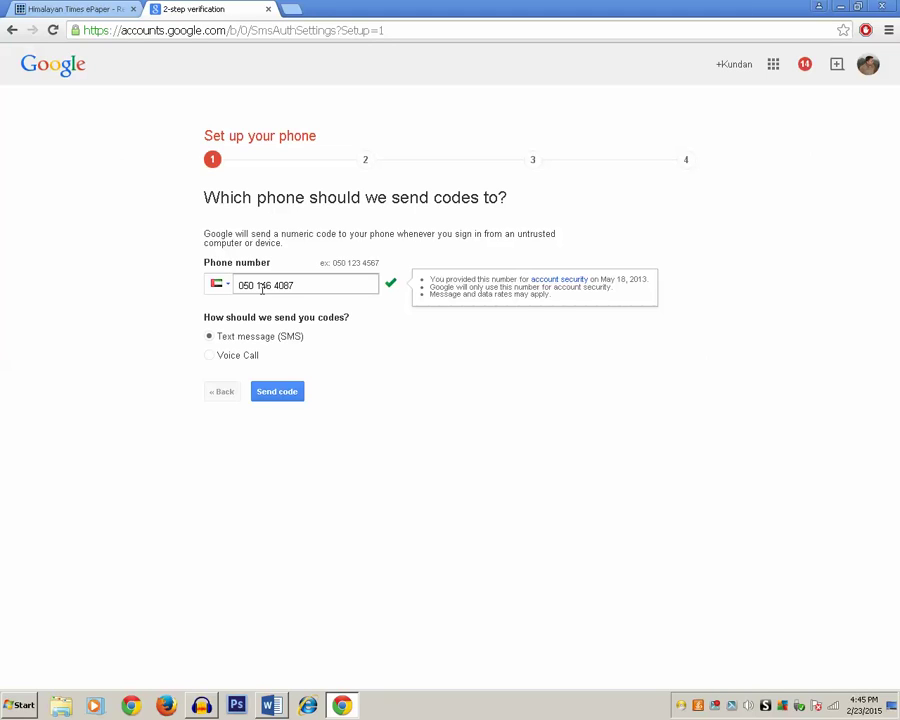
{"action": "left_click", "coordinate": [285, 343]}
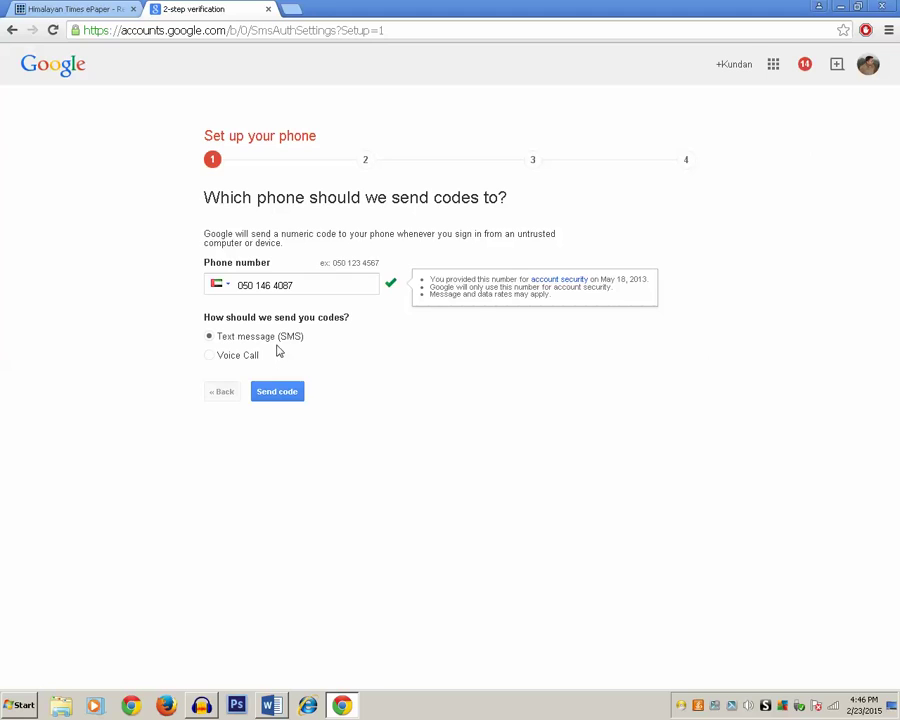
{"action": "left_click", "coordinate": [277, 394]}
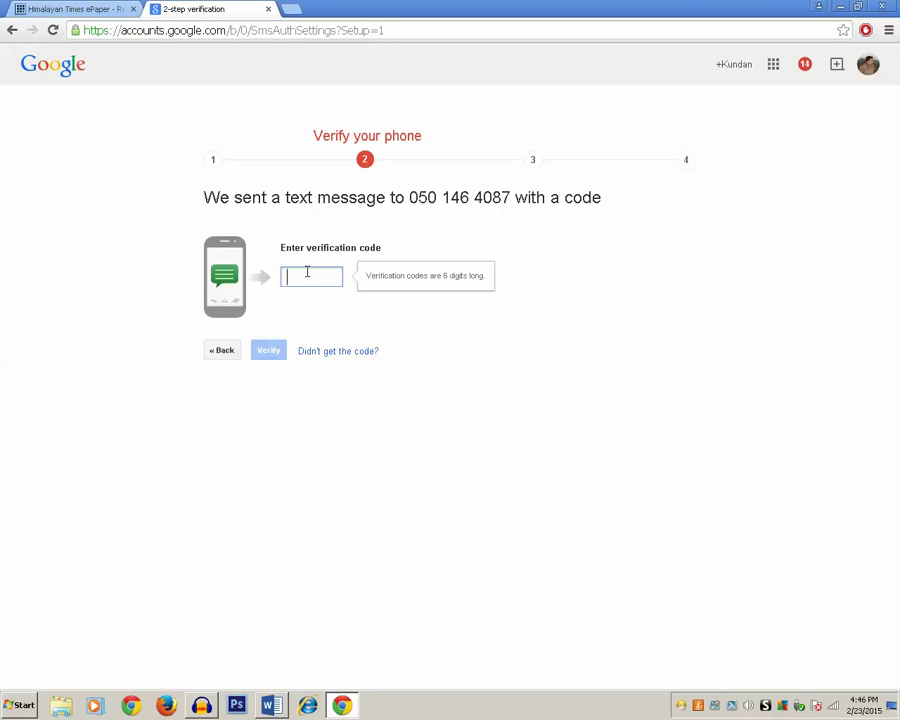
Enter the six-digit code from the text message and verify the phone.
{"action": "left_click", "coordinate": [268, 350]}
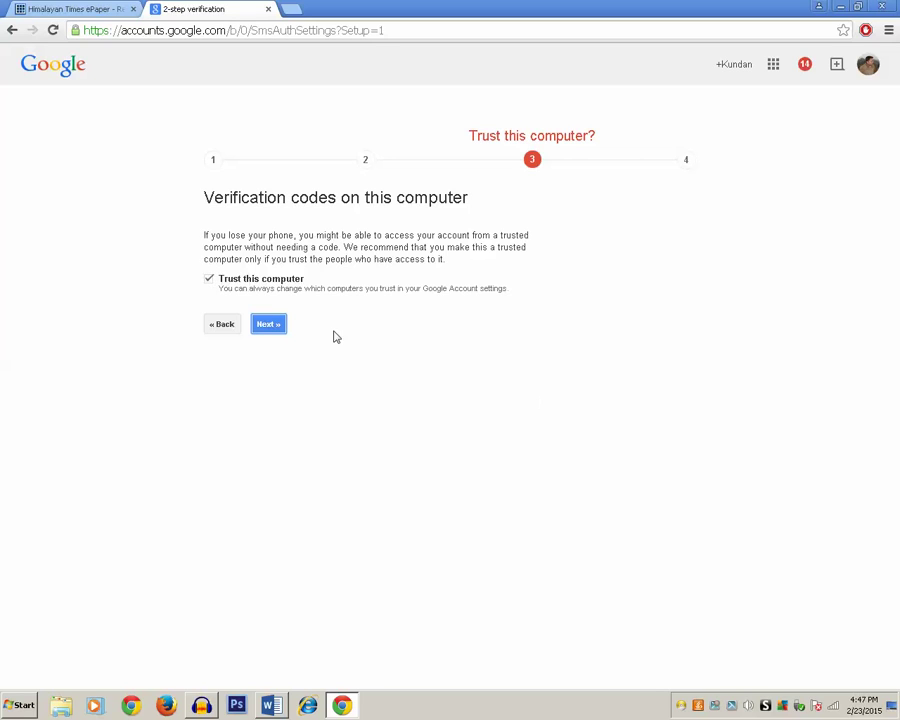
Keep this computer trusted and confirm turning on 2-Step Verification.
{"action": "left_click", "coordinate": [272, 324]}
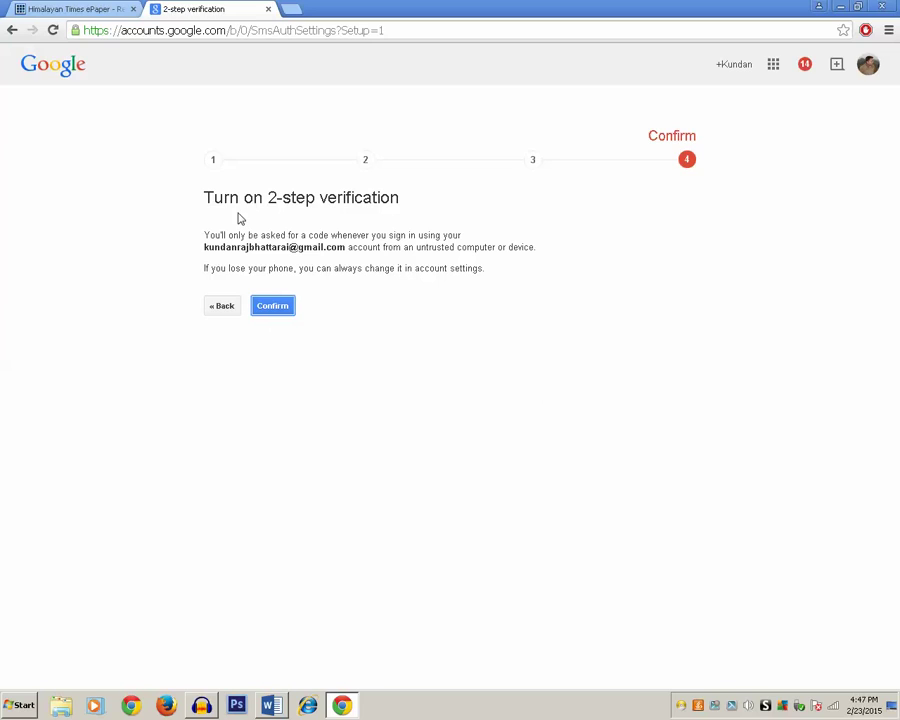
{"action": "left_click", "coordinate": [278, 311]}
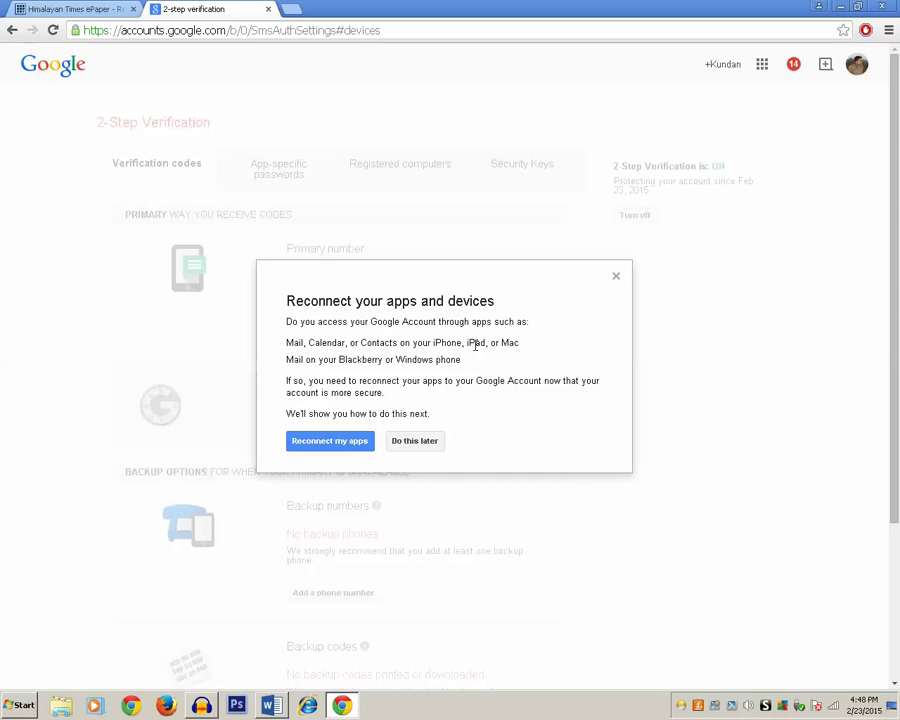
Postpone reconnecting apps and devices and dismiss the reminder.
{"action": "left_click", "coordinate": [419, 443]}
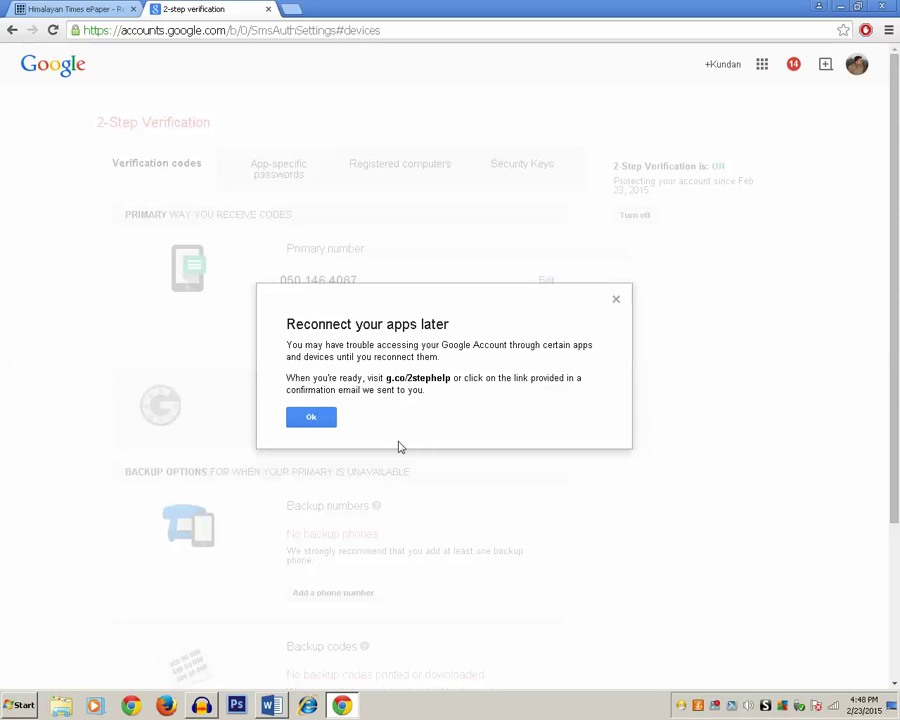
{"action": "left_click", "coordinate": [320, 418]}
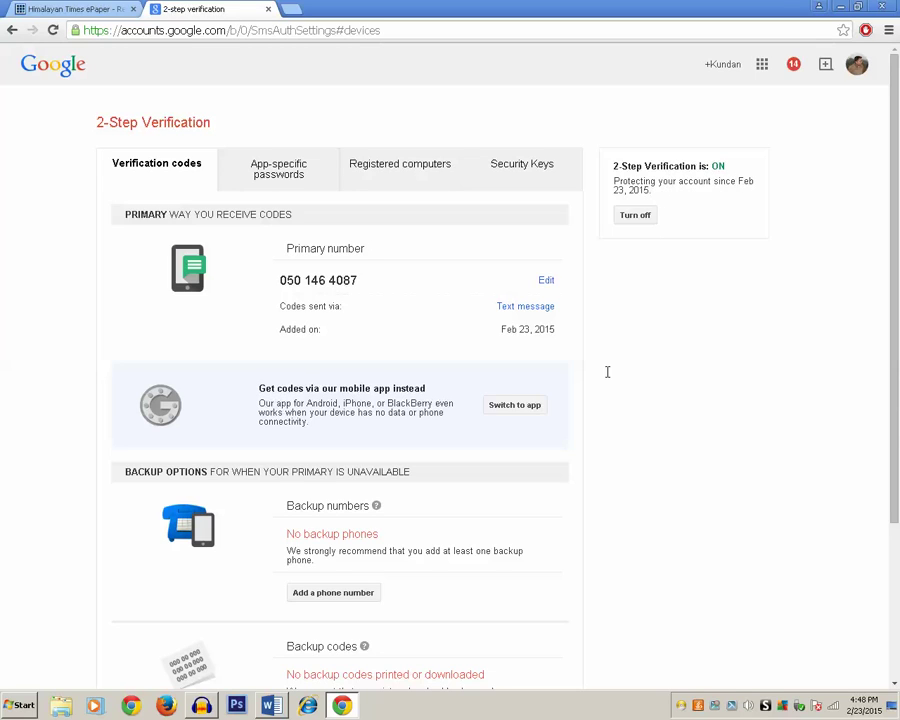
Reload the 2-Step Verification page and sign out from the account menu.
{"action": "key", "text": "F5"}
{"action": "left_click", "coordinate": [858, 65]}
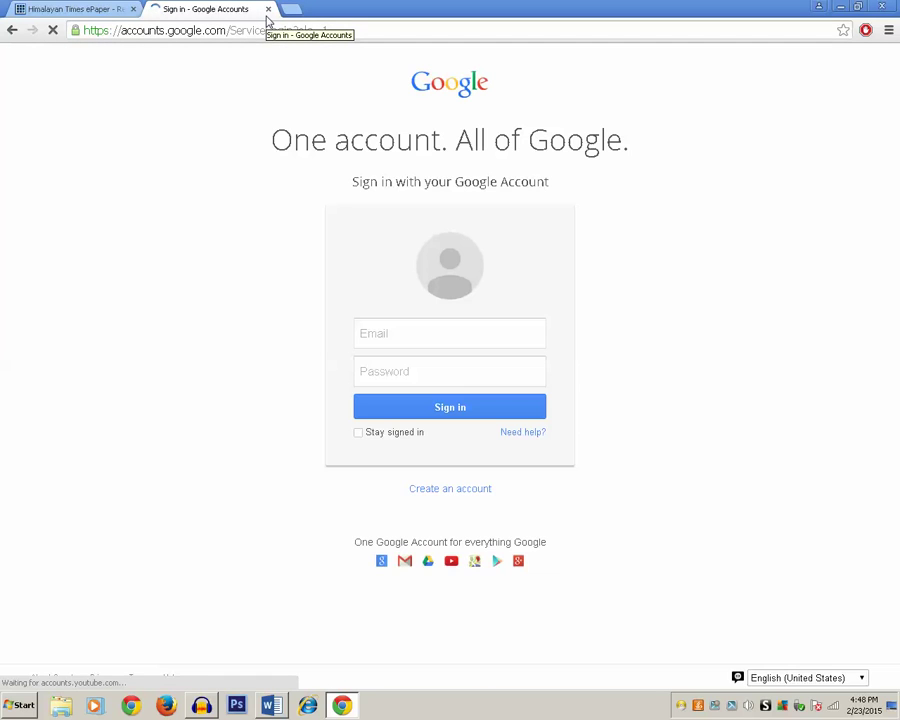
Minimize Chrome, drag the Audacity recorder to the screen bottom, and switch to Firefox.
{"action": "left_click", "coordinate": [840, 8]}
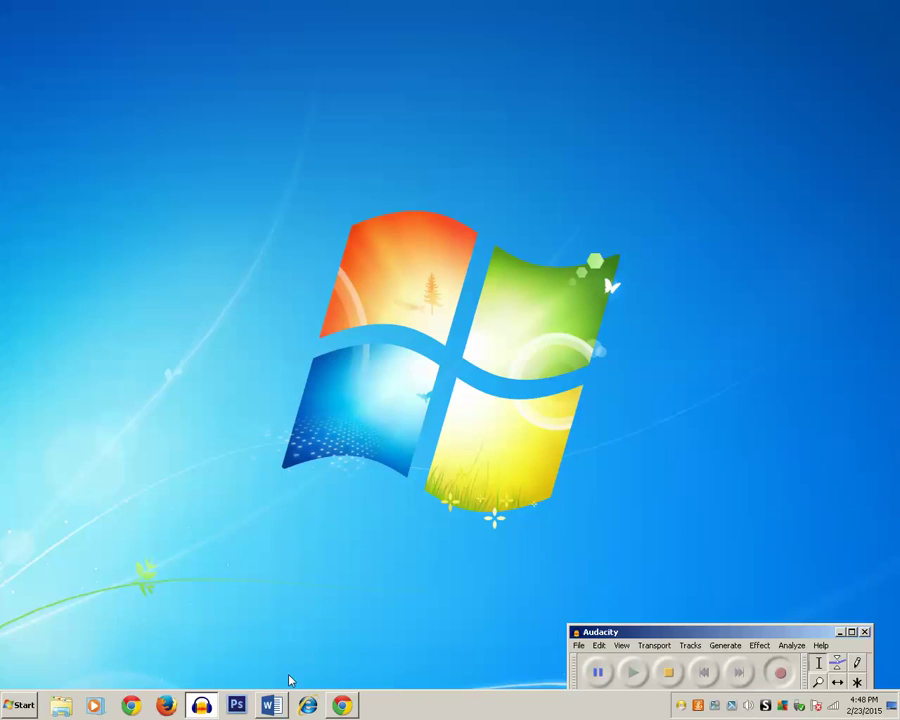
{"action": "left_click", "coordinate": [342, 706]}
{"action": "left_click", "coordinate": [342, 707]}
{"action": "left_click", "coordinate": [328, 333]}
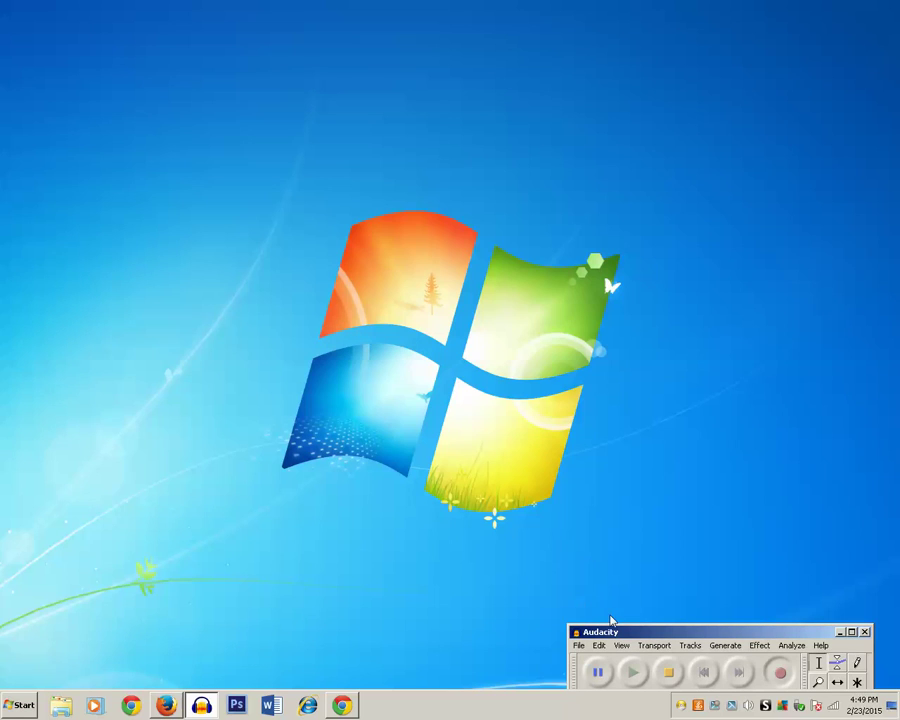
{"action": "left_click_drag", "start_coordinate": [601, 636], "coordinate": [597, 667]}
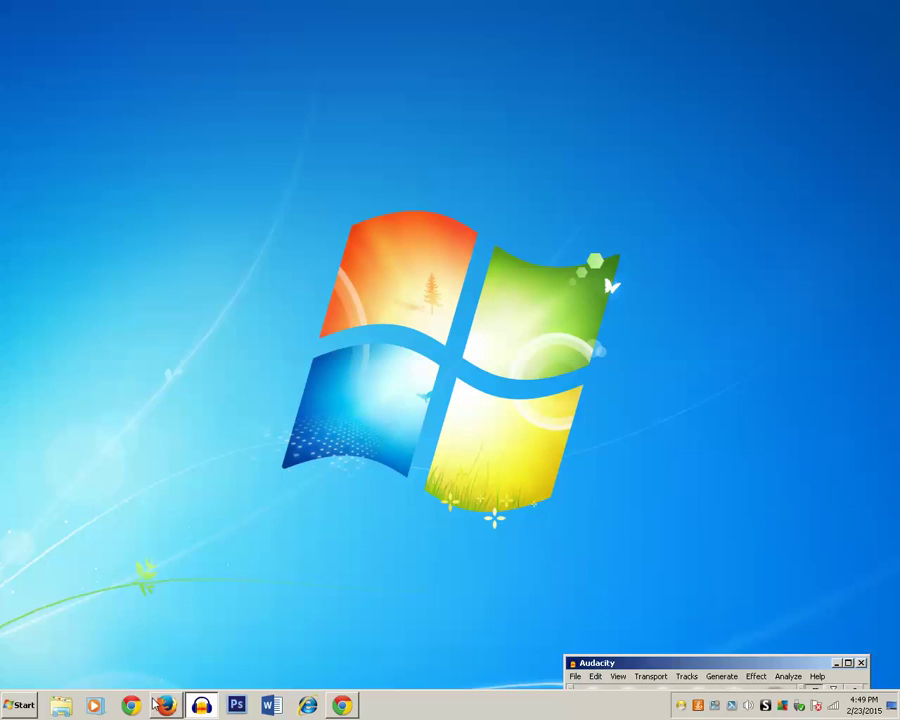
{"action": "left_click", "coordinate": [339, 707]}
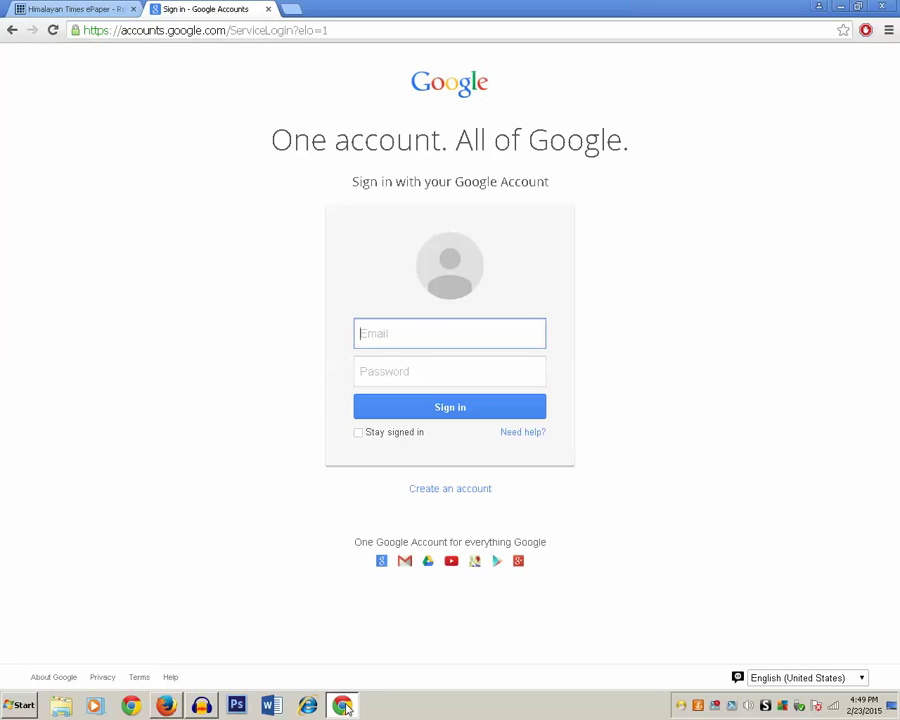
{"action": "left_click", "coordinate": [343, 706]}
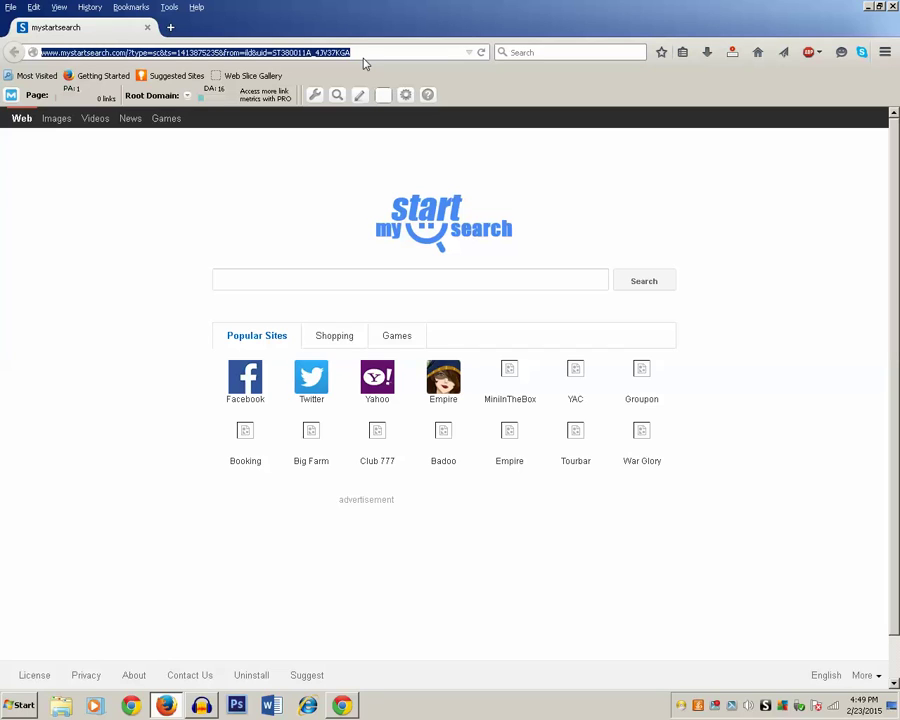
Load gmail.com in Firefox and bring its window back to the front.
{"action": "type", "text": "gmail"}
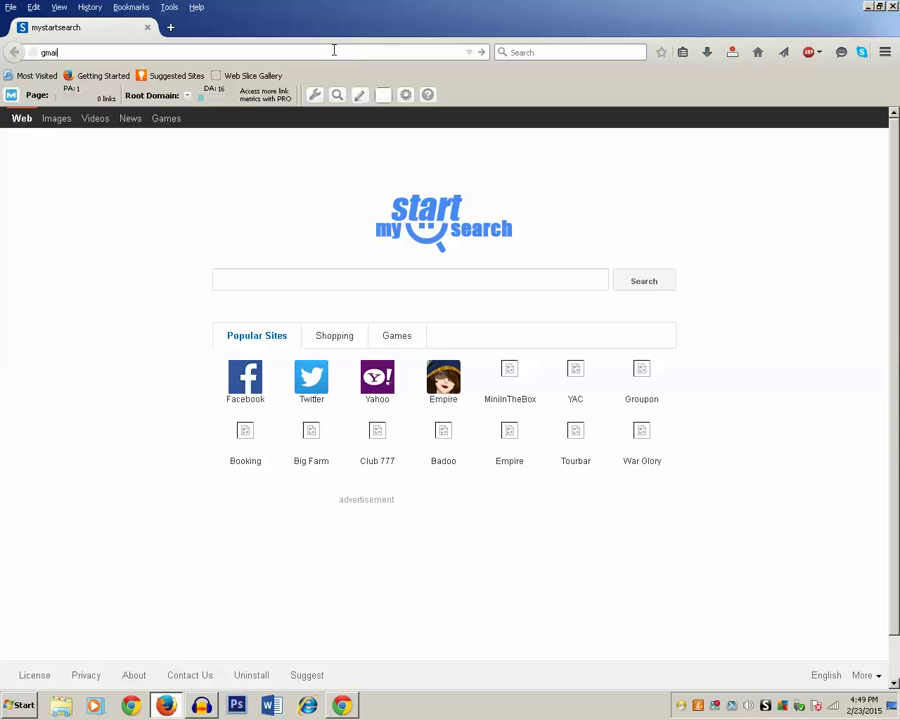
{"action": "type", "text": ".com"}
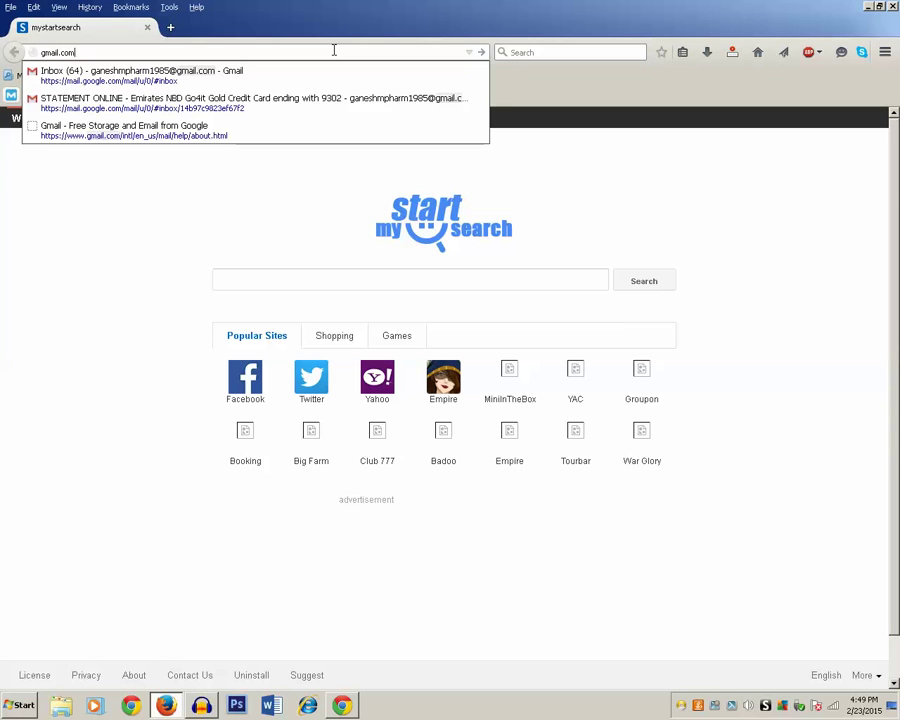
{"action": "key", "text": "Return"}
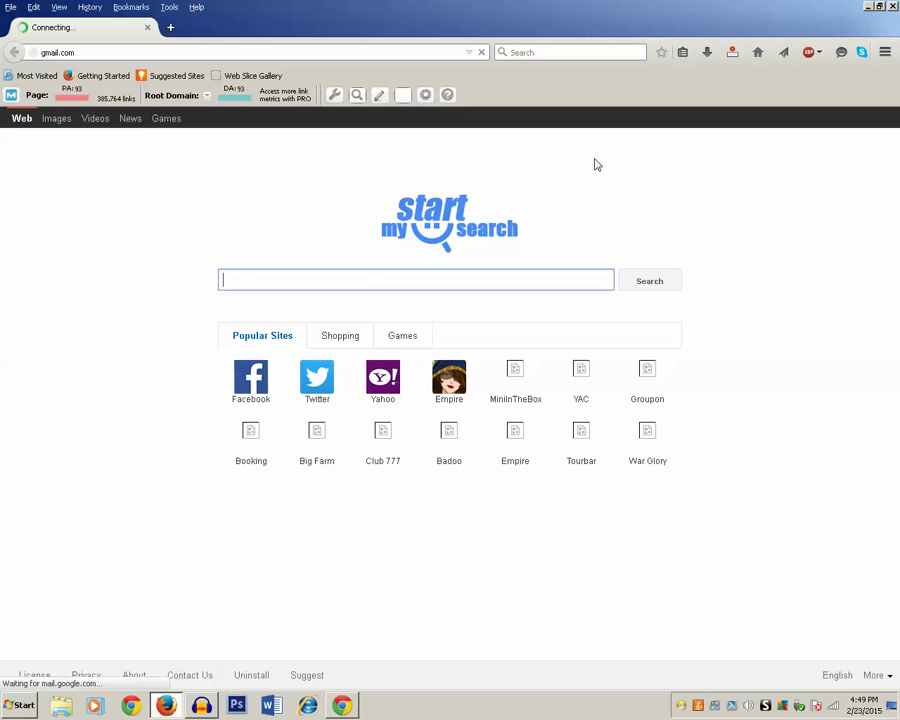
{"action": "left_click", "coordinate": [170, 709]}
{"action": "left_click", "coordinate": [170, 709]}
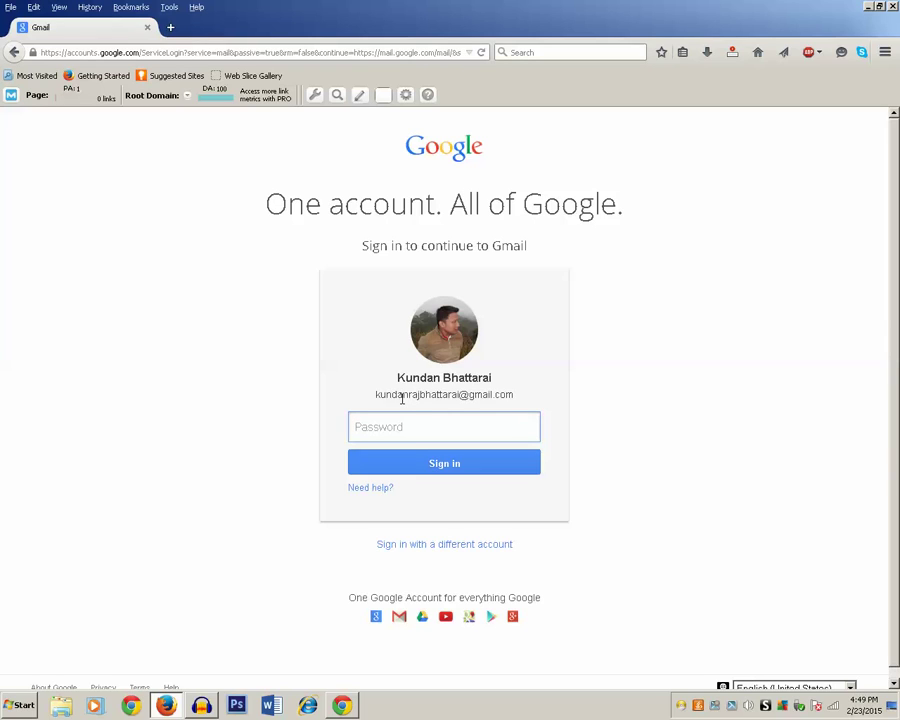
Submit the account password on the Gmail sign-in page.
{"action": "type", "text": "•••••••••••"}
{"action": "key", "text": "Return"}
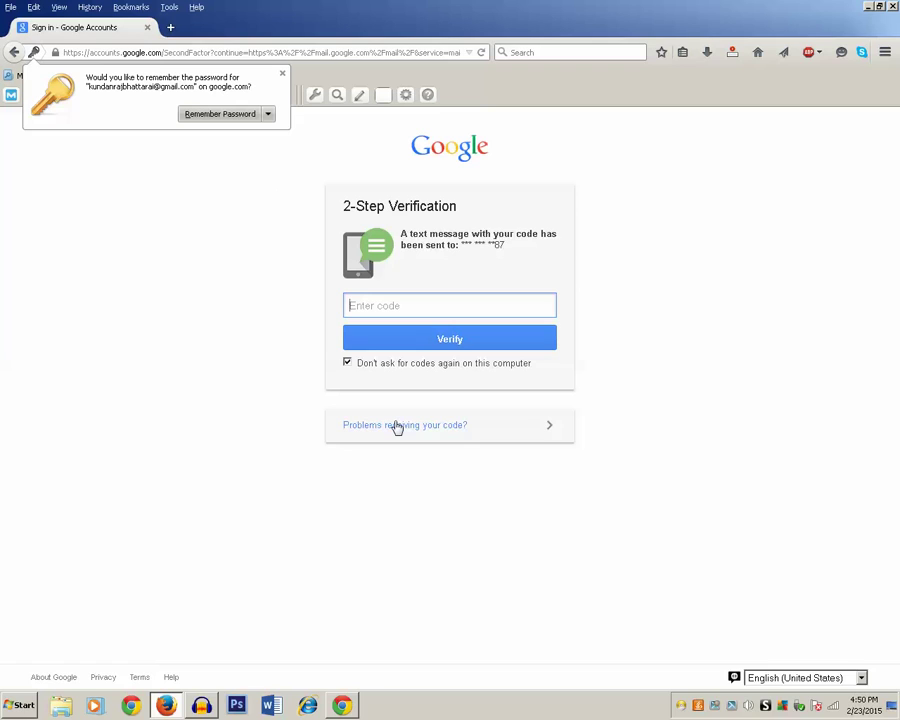
Dismiss Firefox's remember-password offer, then enter and submit the SMS verification code.
{"action": "left_click", "coordinate": [282, 74]}
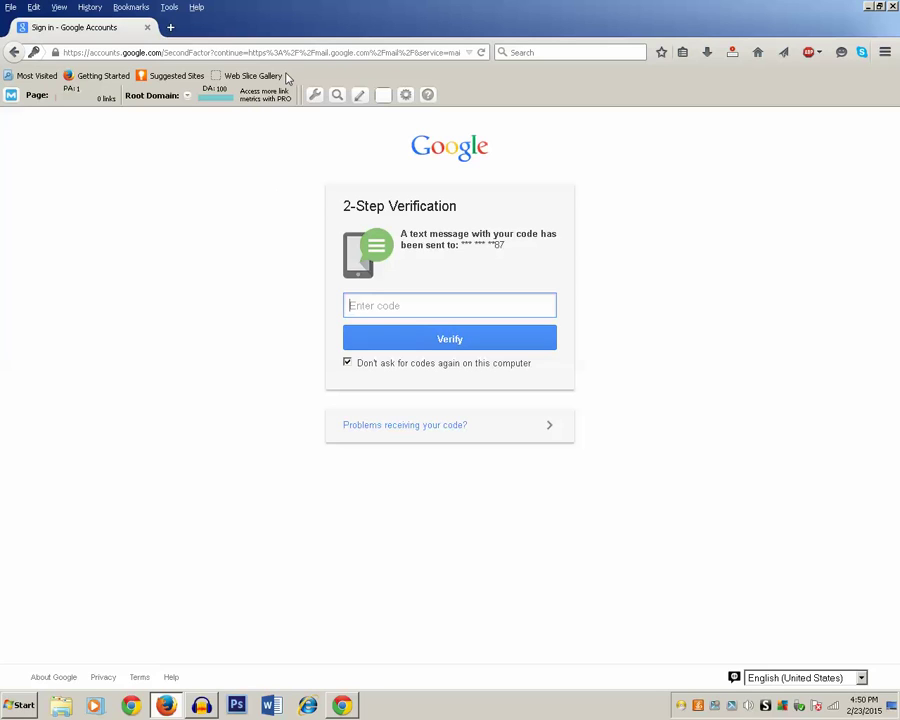
{"action": "left_click", "coordinate": [430, 341]}
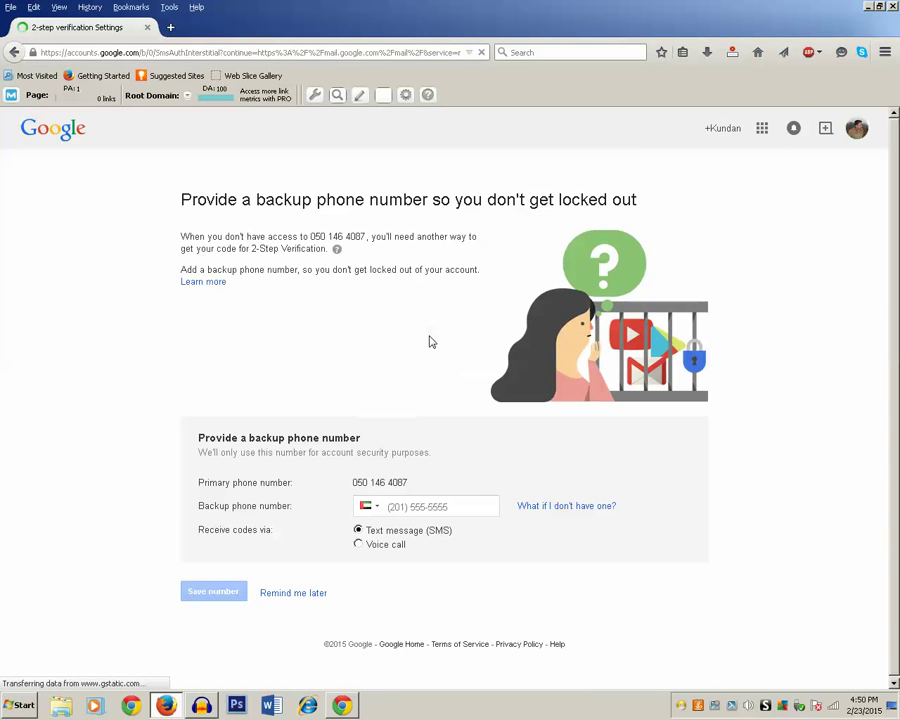
Choose Remind me later for the backup phone number so the Gmail inbox loads.
{"action": "left_click", "coordinate": [293, 591]}
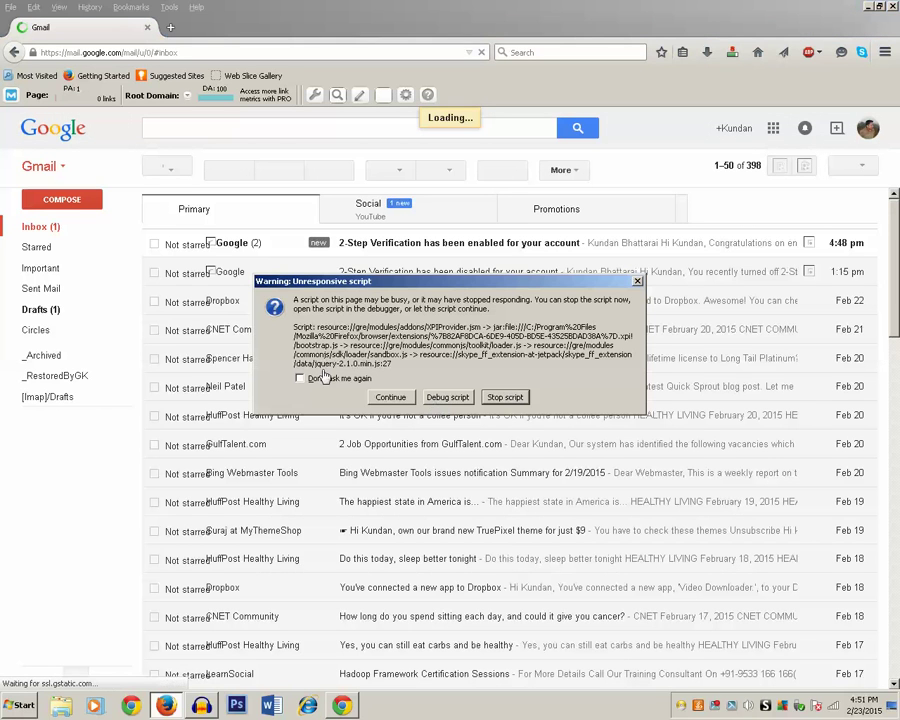
Turn on Don't ask me again in the unresponsive-script warning over the Gmail inbox.
{"action": "left_click", "coordinate": [300, 378]}
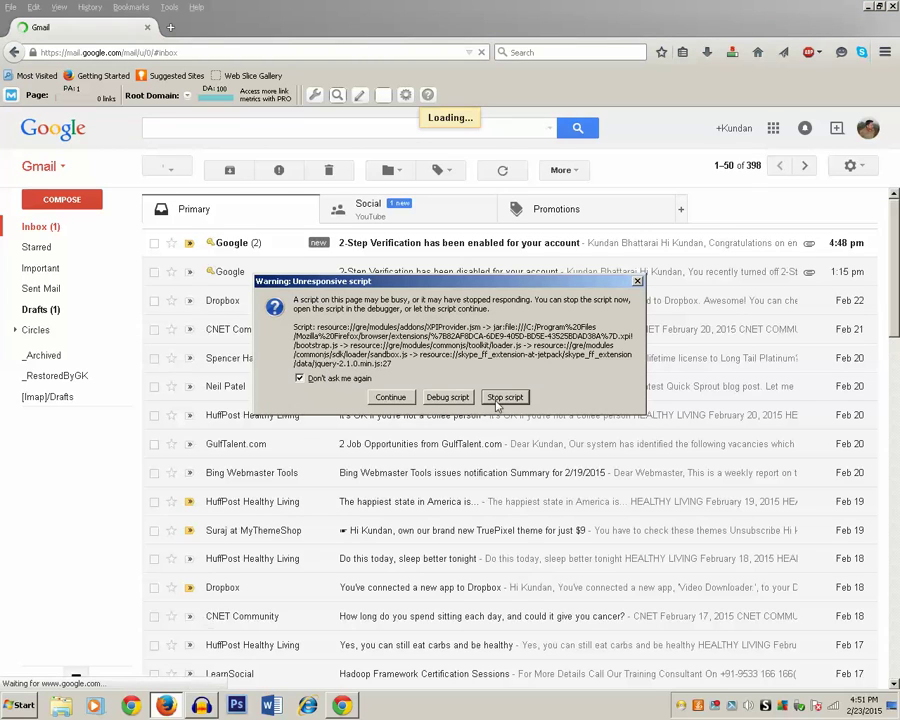